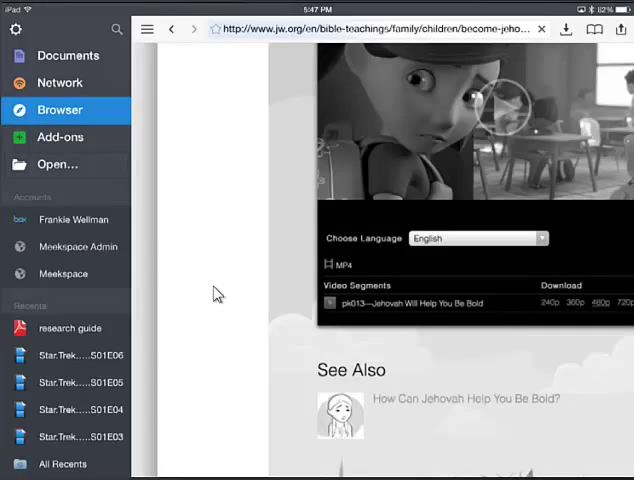
# Step: Close the sidebar and load the jw.org home page from the address bar
pyautogui.click(213, 294)
pyautogui.scroll(5, 213, 294)
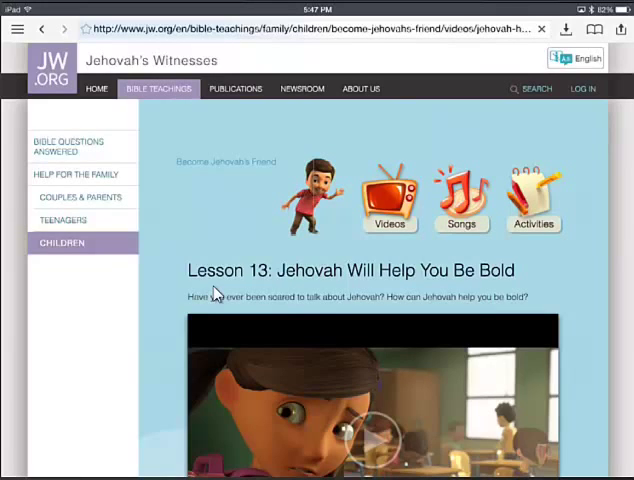
pyautogui.press('super+l')
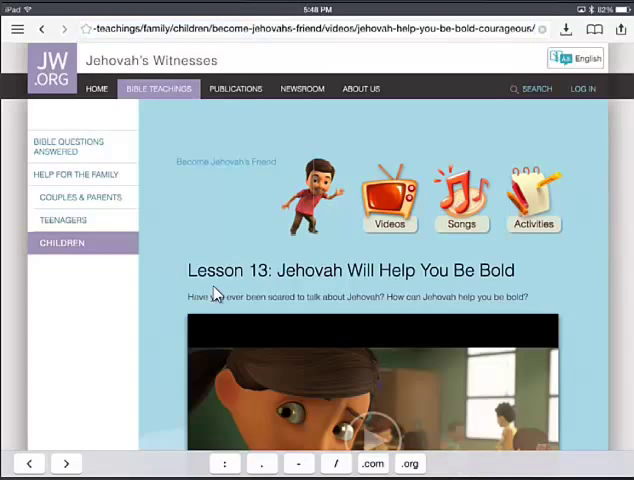
pyautogui.press('BackSpace')
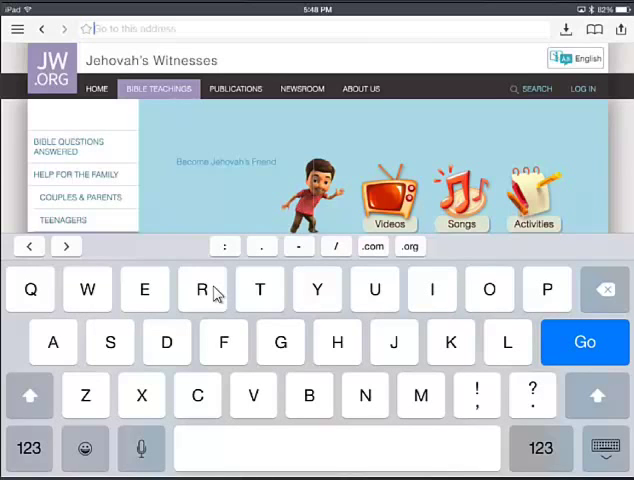
pyautogui.write('jw.or')
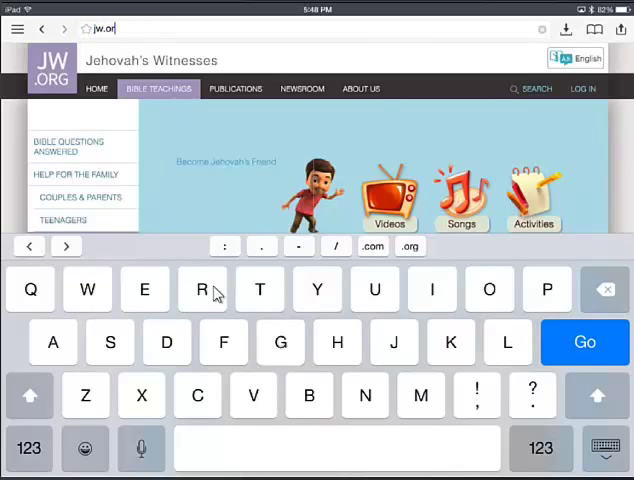
pyautogui.write('g')
pyautogui.press('Return')
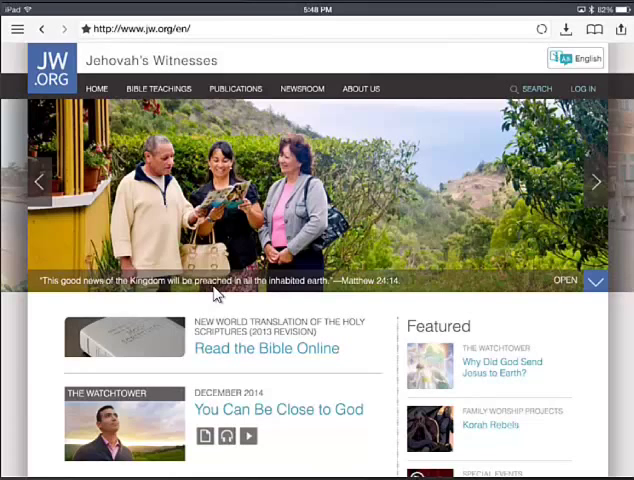
# Step: Enter Bible Teachings and see all Become Jehovah's Friend children's videos
pyautogui.click(213, 293)
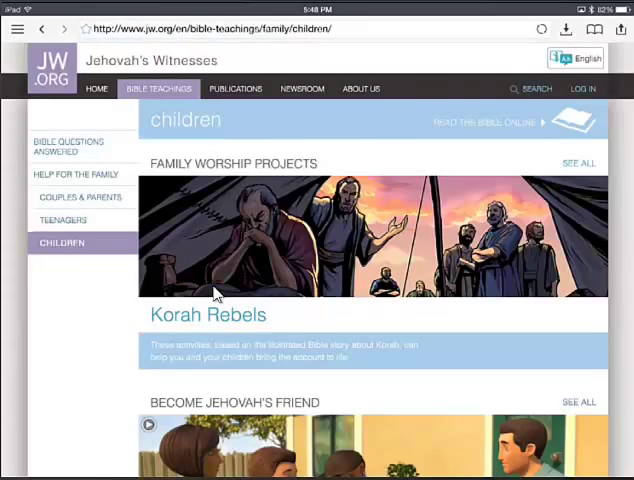
pyautogui.scroll(-3, 214, 294)
pyautogui.scroll(-1, 214, 294)
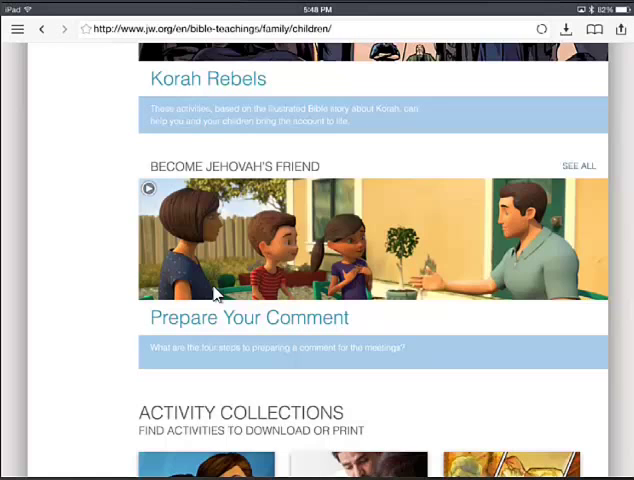
pyautogui.click(578, 165)
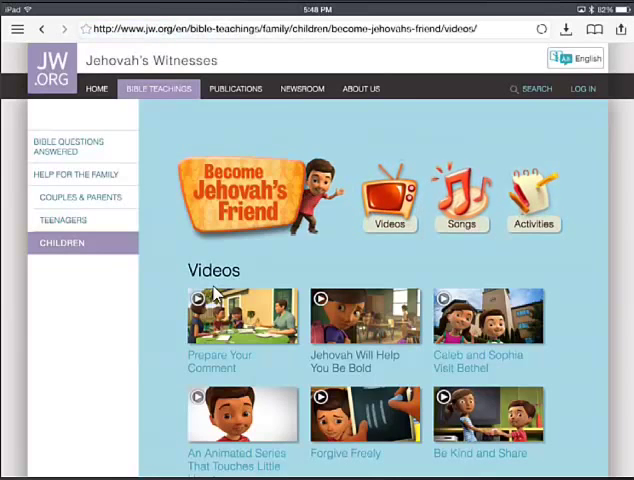
pyautogui.scroll(-2, 213, 291)
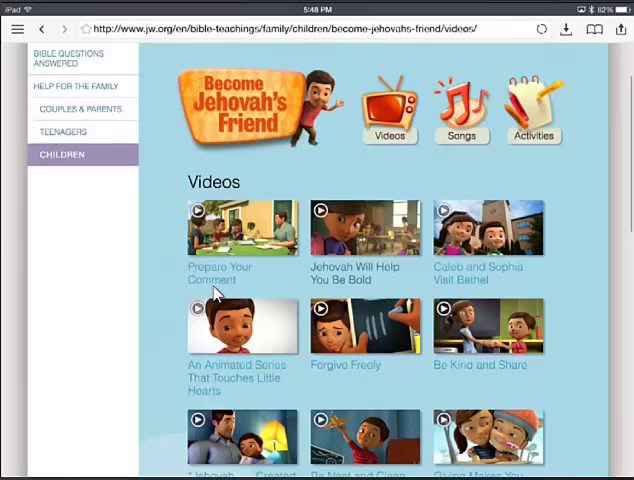
pyautogui.scroll(-2, 213, 291)
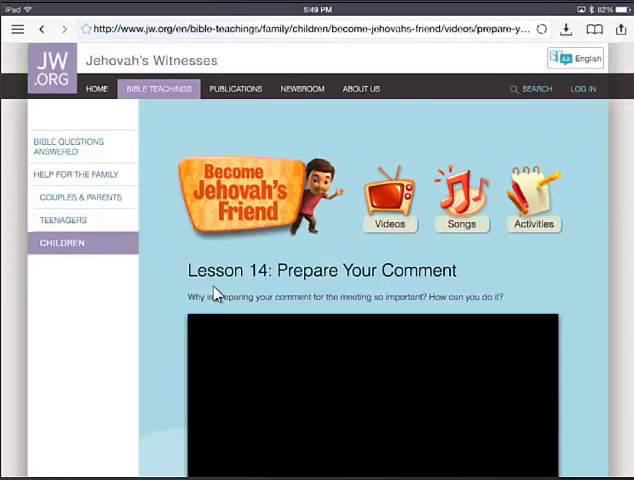
pyautogui.scroll(-3, 213, 294)
pyautogui.scroll(-2, 213, 294)
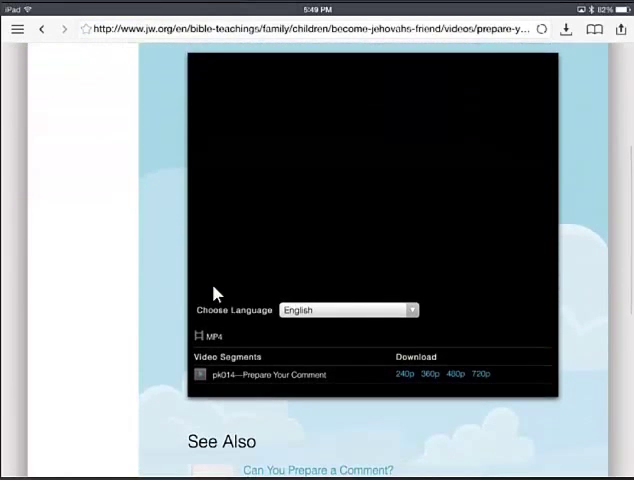
pyautogui.scroll(1, 213, 294)
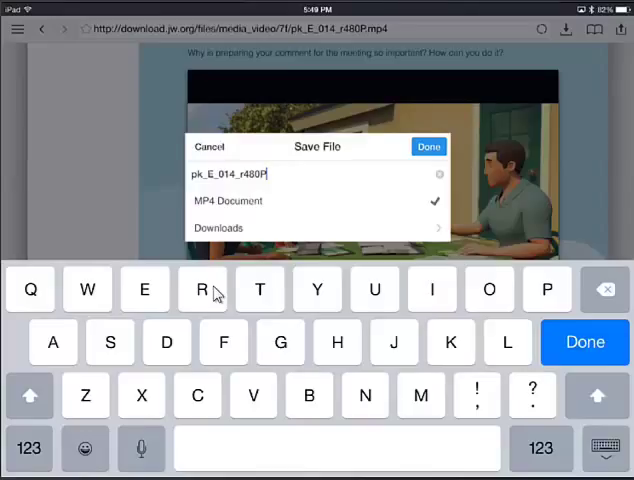
# Step: Replace the default file name with 'prepare your comment' and confirm the save
pyautogui.press('BackSpace')
pyautogui.press('BackSpace')
pyautogui.press('BackSpace')
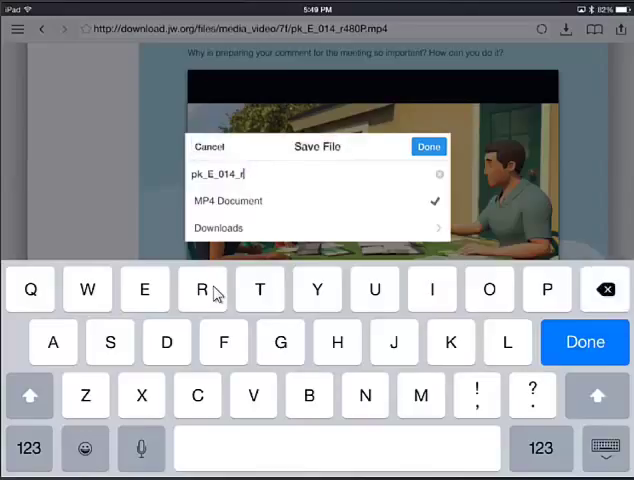
pyautogui.press('BackSpace')
pyautogui.press('BackSpace')
pyautogui.press('BackSpace')
pyautogui.press('BackSpace')
pyautogui.press('BackSpace')
pyautogui.press('BackSpace')
pyautogui.press('BackSpace')
pyautogui.press('BackSpace')
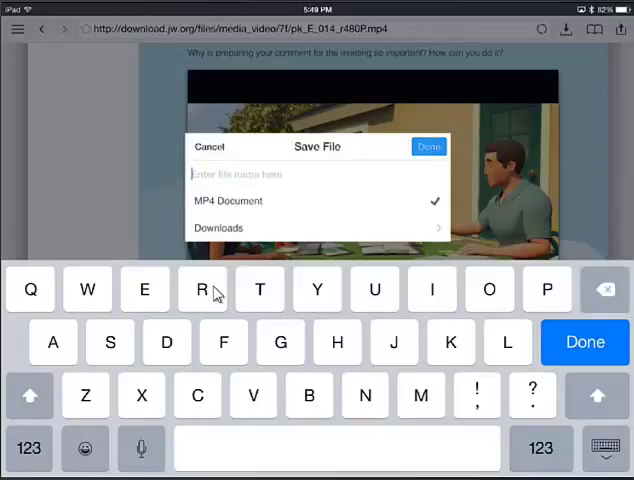
pyautogui.write('pre')
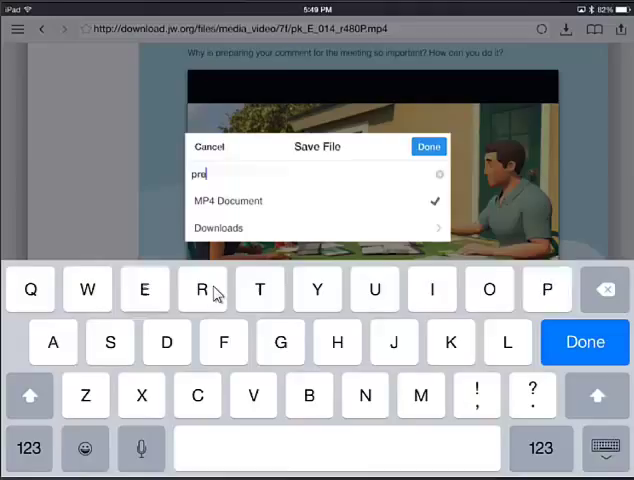
pyautogui.write('pare y')
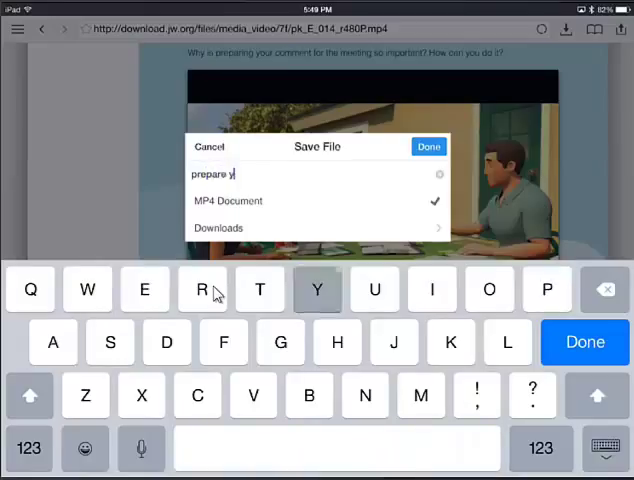
pyautogui.write('our comm')
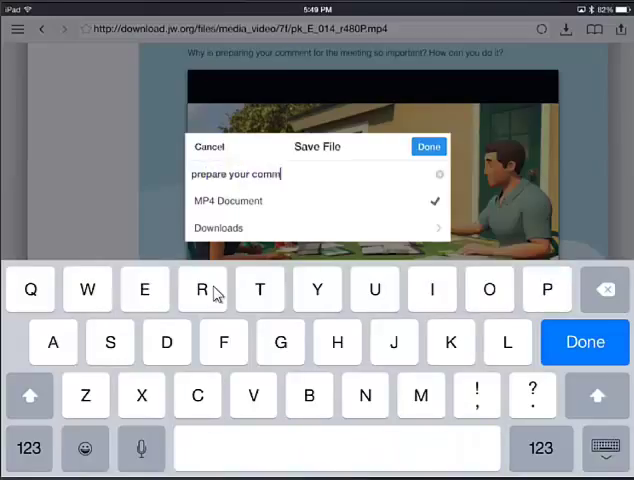
pyautogui.write('ent')
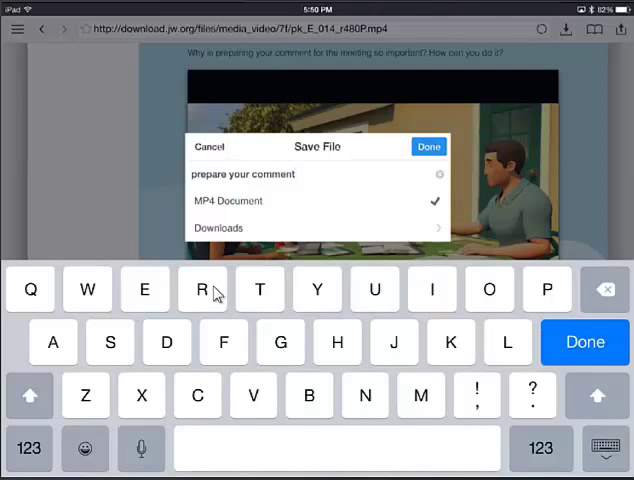
pyautogui.press('Return')
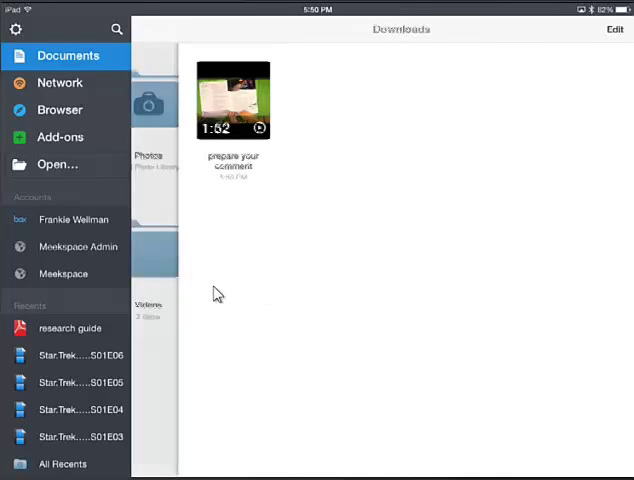
# Step: Leave Downloads and browse into Videos toward the Theocratic Kids folder
pyautogui.click(213, 294)
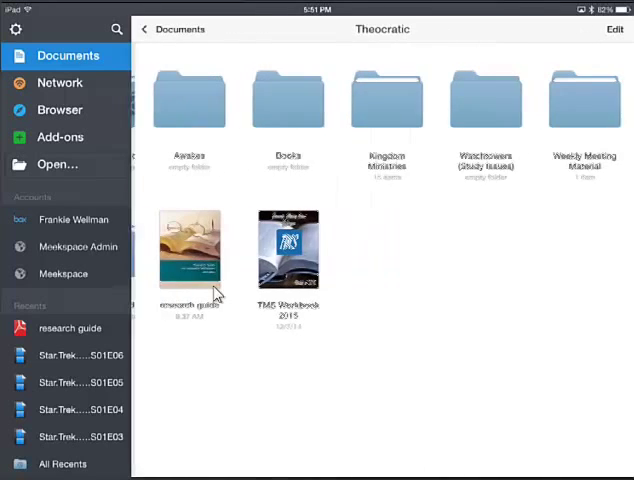
pyautogui.click(284, 250)
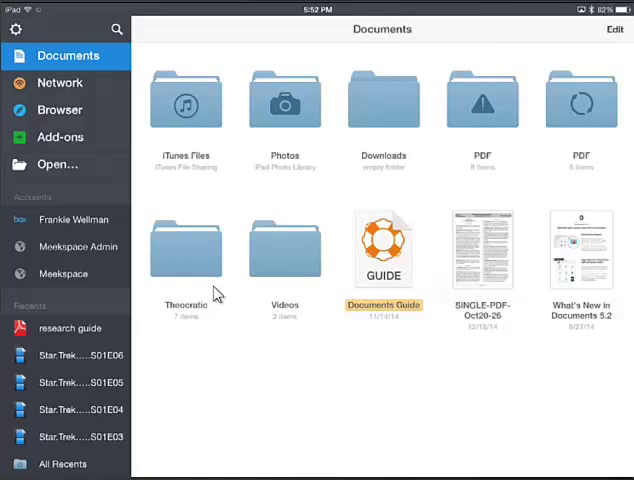
pyautogui.click(213, 294)
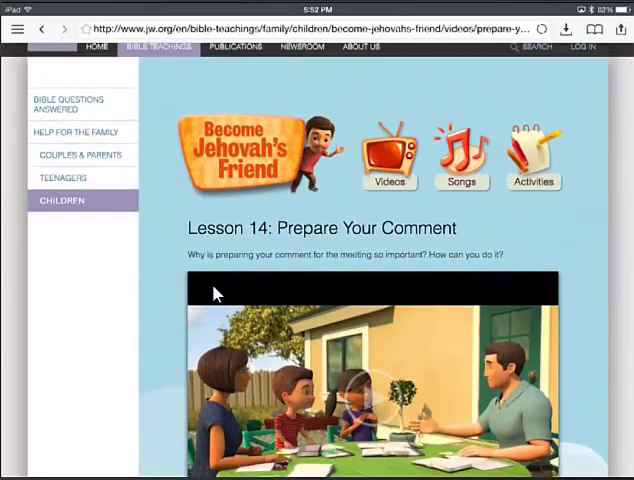
pyautogui.scroll(-2, 213, 293)
pyautogui.scroll(-5, 213, 293)
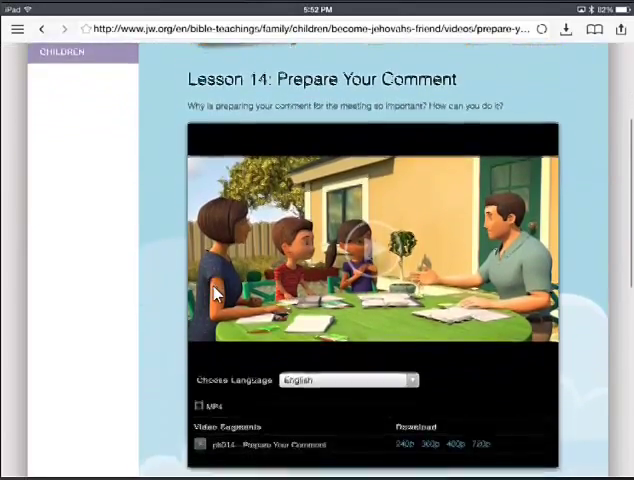
pyautogui.scroll(4, 213, 293)
pyautogui.scroll(1, 213, 293)
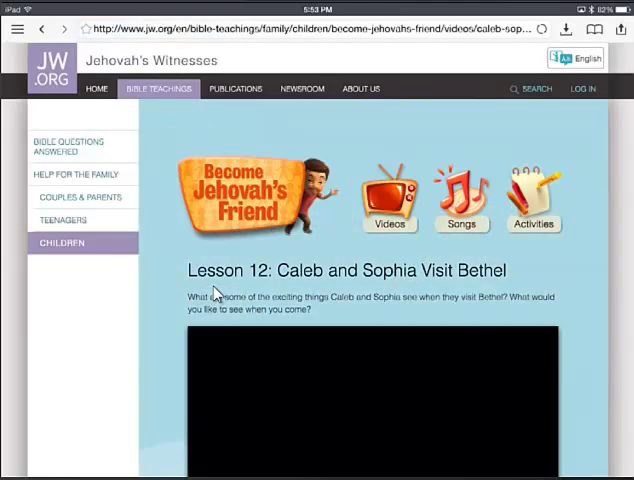
pyautogui.scroll(-5, 213, 293)
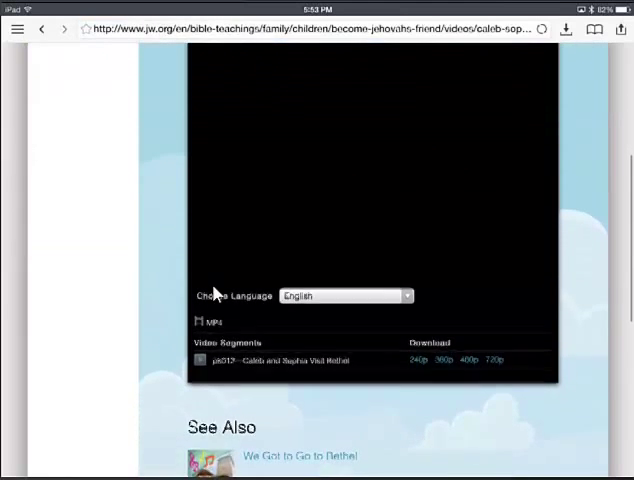
pyautogui.scroll(1, 213, 291)
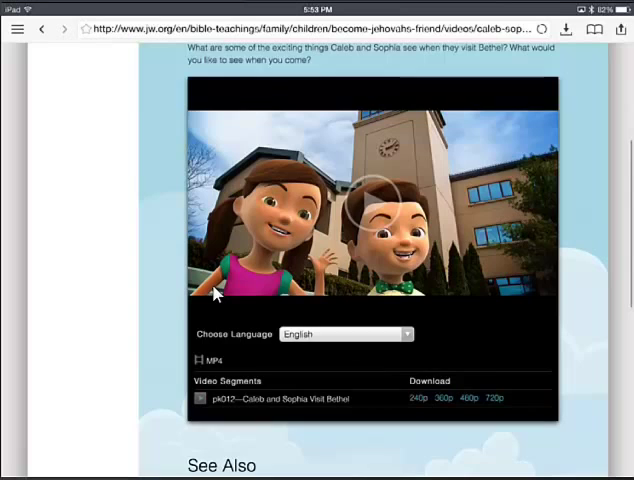
pyautogui.scroll(-1, 213, 291)
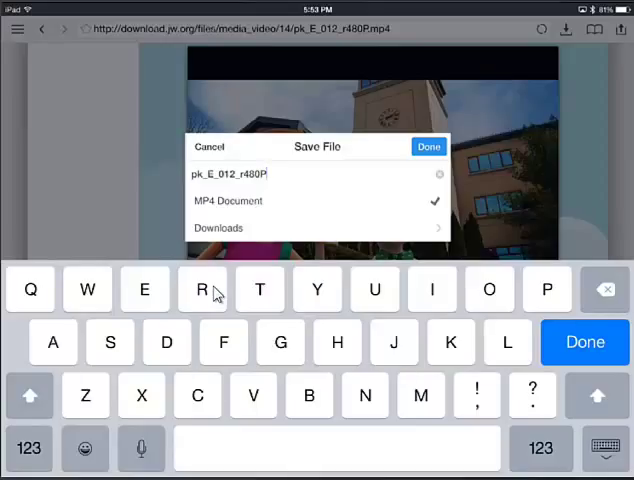
# Step: Replace pk_E_012_r480P with 'visit Bethal' and save the video to Downloads
pyautogui.press('BackSpace')
pyautogui.press('BackSpace')
pyautogui.press('BackSpace')
pyautogui.press('BackSpace')
pyautogui.press('BackSpace')
pyautogui.press('BackSpace')
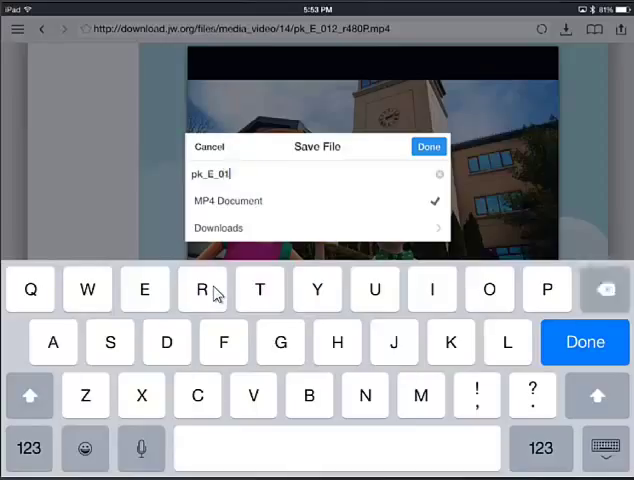
pyautogui.press('BackSpace')
pyautogui.press('BackSpace')
pyautogui.press('BackSpace')
pyautogui.press('BackSpace')
pyautogui.press('BackSpace')
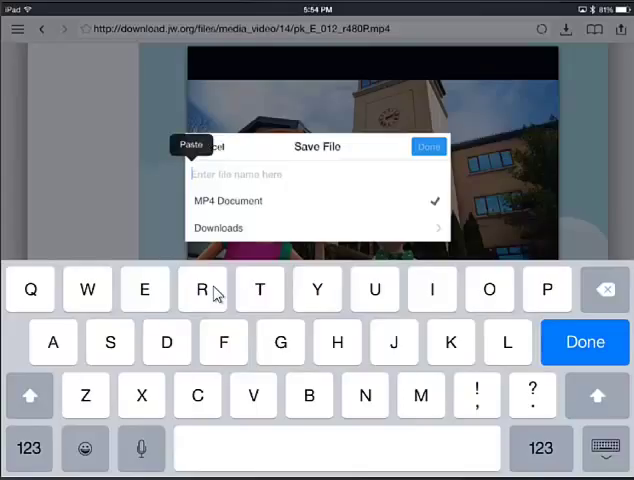
pyautogui.write('v')
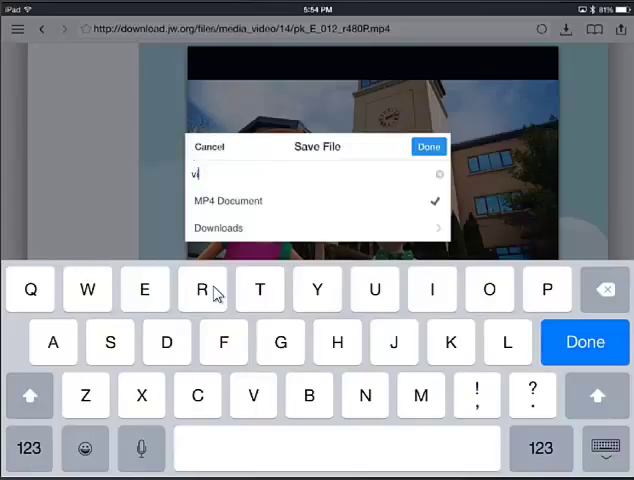
pyautogui.write('isit ')
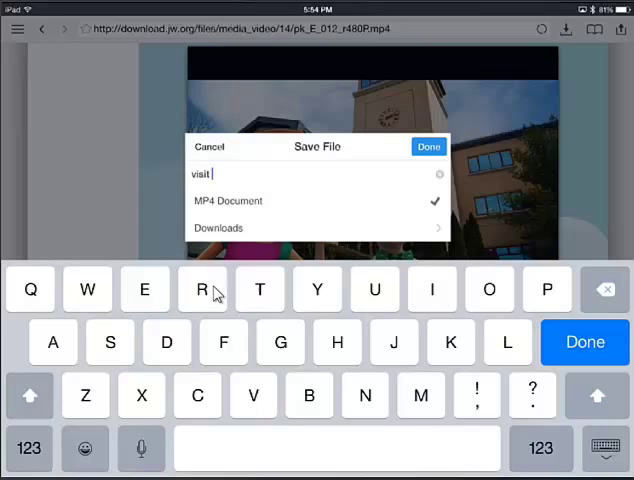
pyautogui.write('Bethel')
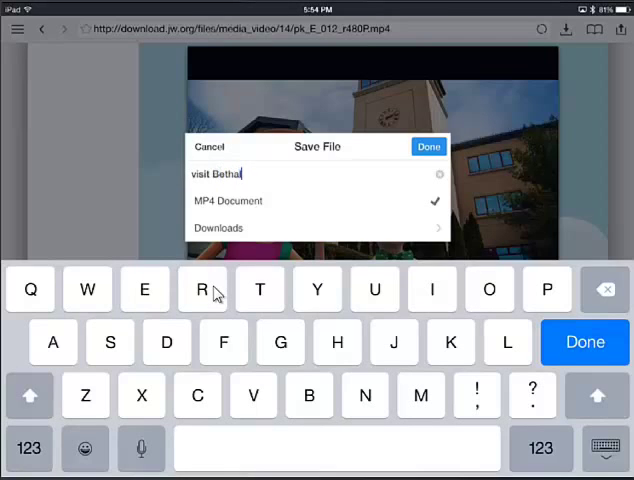
pyautogui.press('Return')
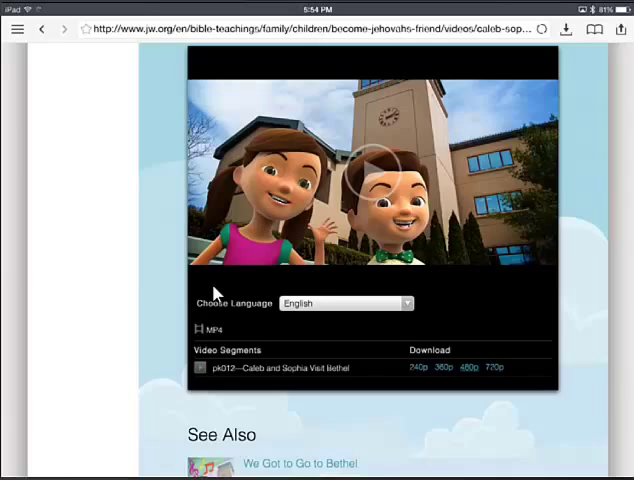
pyautogui.scroll(5, 213, 293)
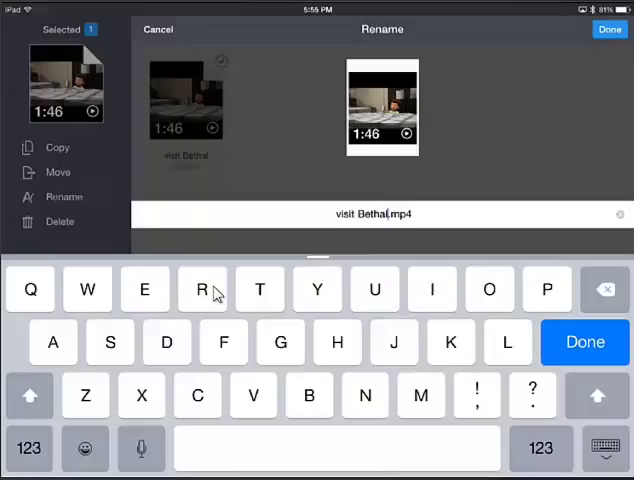
# Step: Trim 'Bethal' to 'Beth', prefix 'Caleb and Sophia', and confirm the rename
pyautogui.click(387, 214)
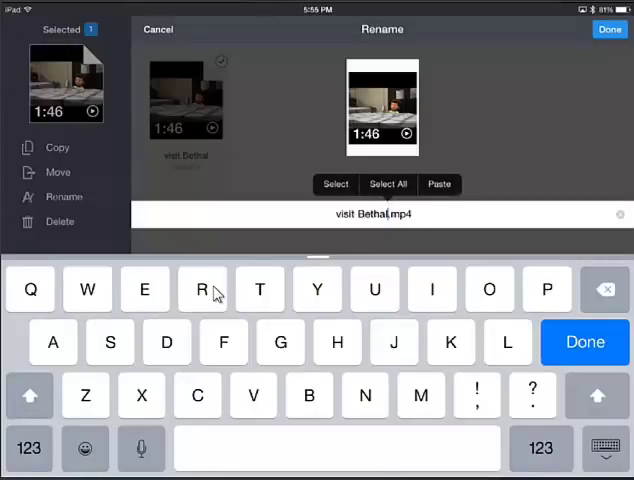
pyautogui.press('BackSpace')
pyautogui.press('BackSpace')
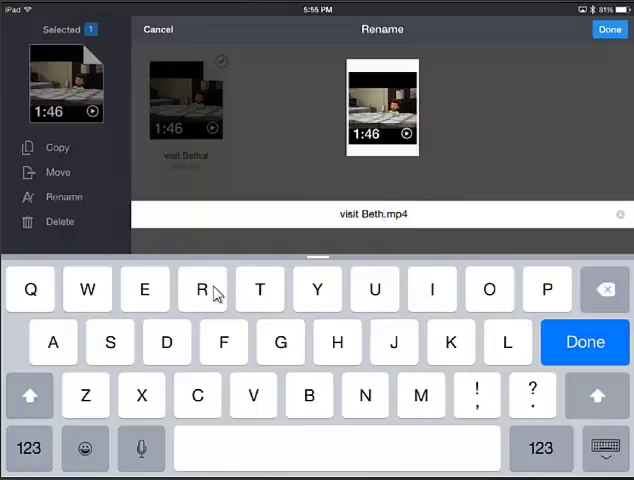
pyautogui.hotkey('alt', 'Left')
pyautogui.hotkey('alt', 'Left')
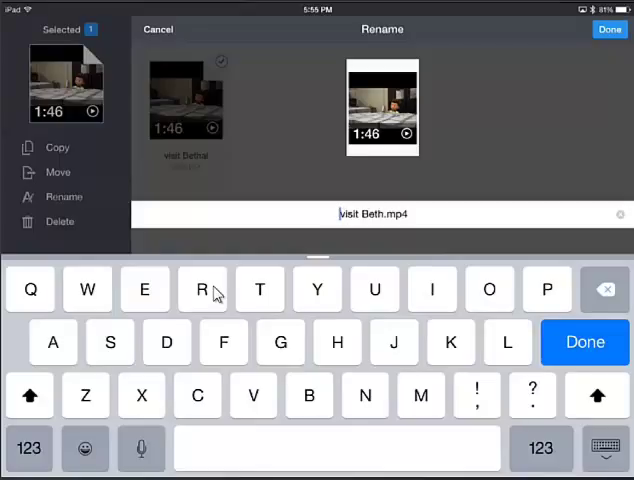
pyautogui.press('shift')
pyautogui.write('cal')
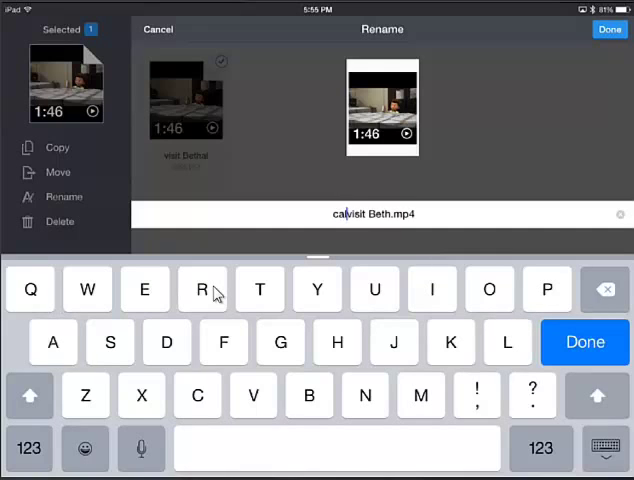
pyautogui.write('eb and ')
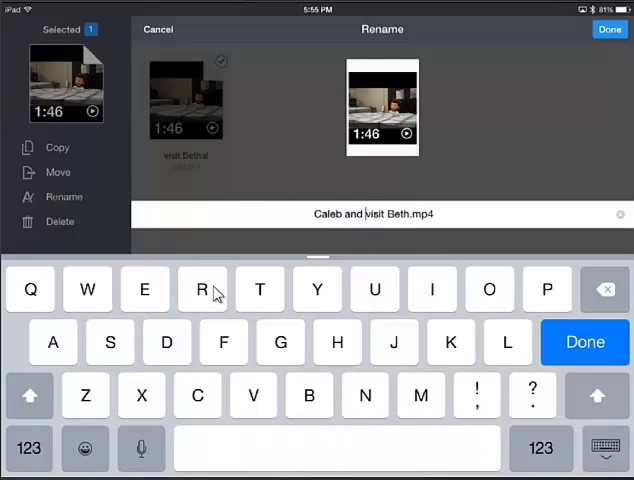
pyautogui.write('Soph')
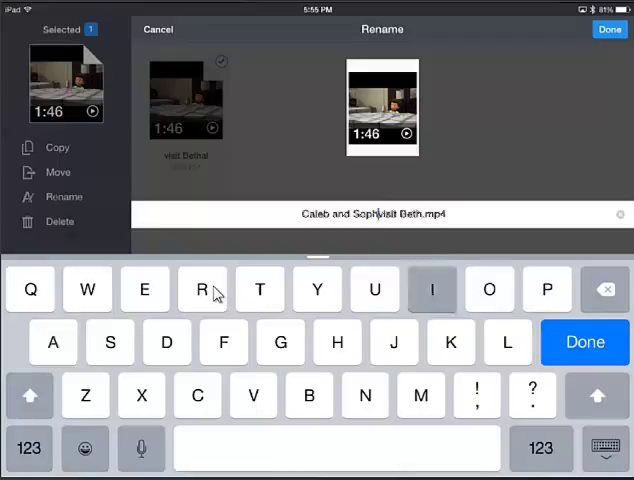
pyautogui.write('ia')
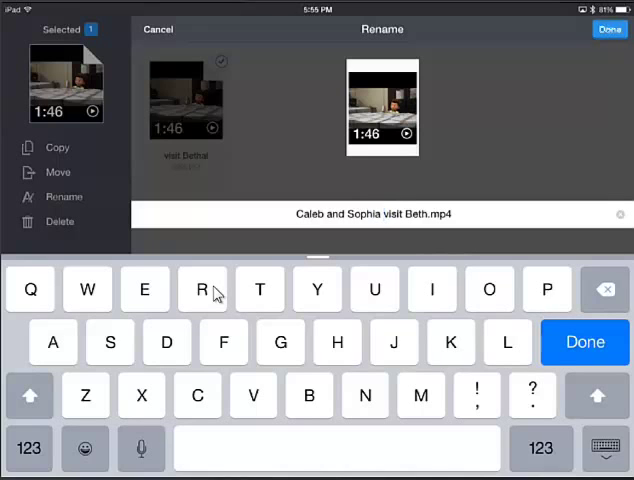
pyautogui.press('Return')
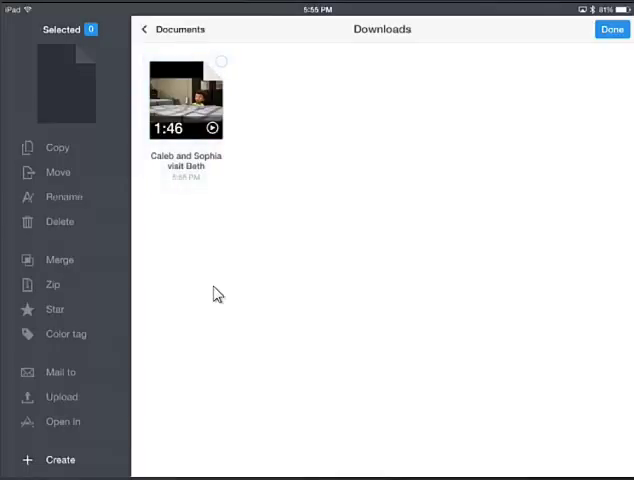
# Step: Select the video and move it to Documents > Videos > Theocratic > Kids
pyautogui.click(221, 62)
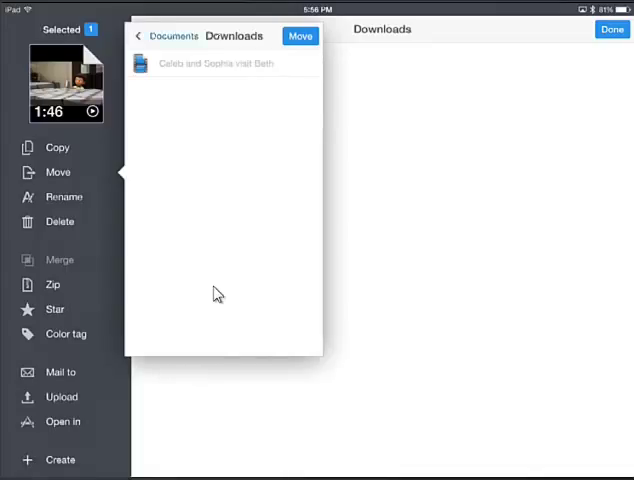
pyautogui.click(140, 36)
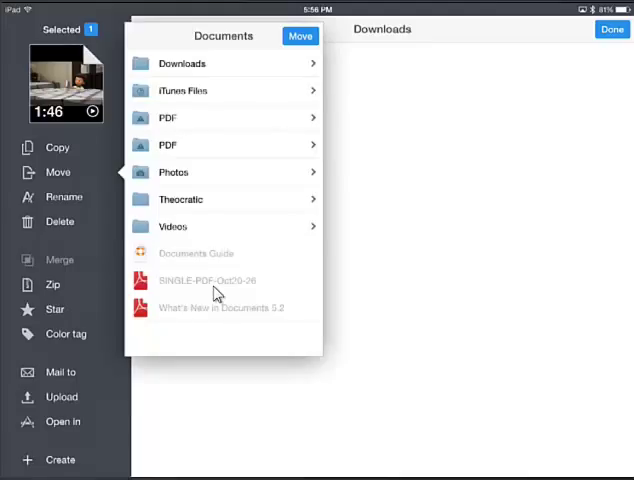
pyautogui.click(172, 226)
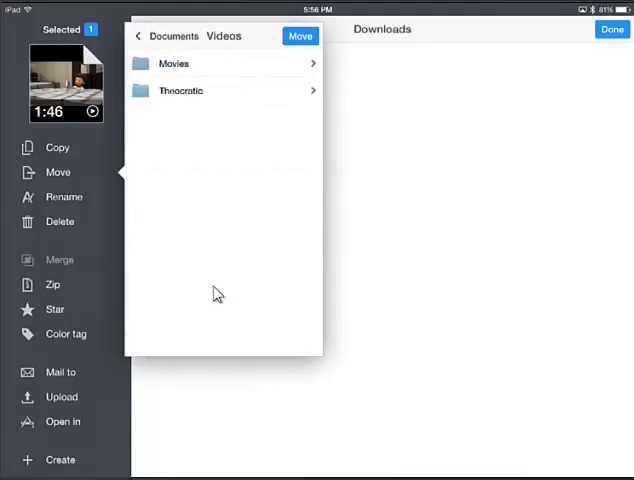
pyautogui.click(180, 90)
pyautogui.click(172, 63)
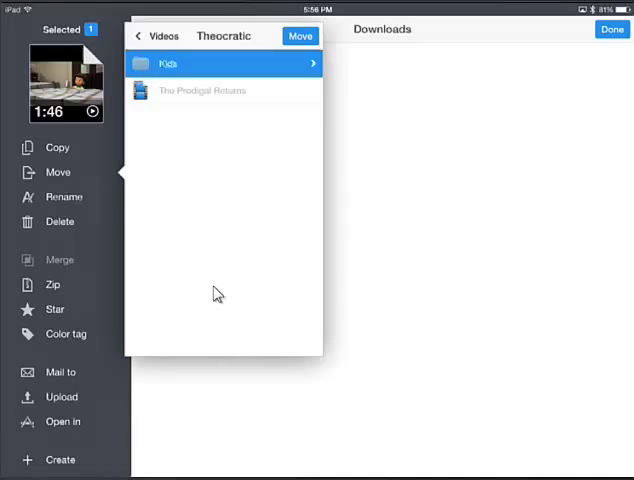
pyautogui.click(300, 35)
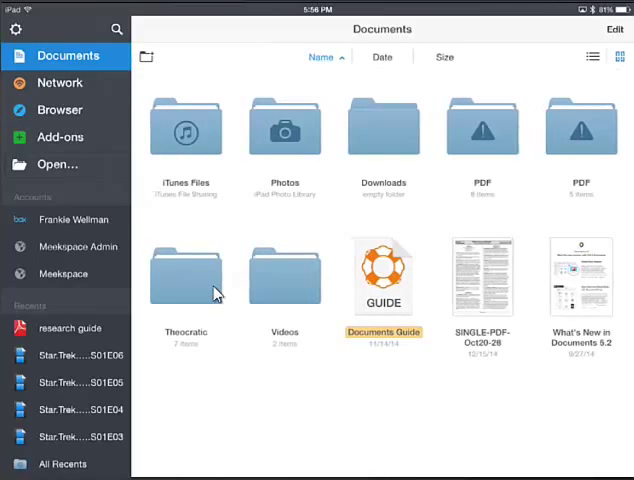
# Step: Browse Videos > Theocratic > Kids to see 'Caleb and Sophia visit Beth' among four videos
pyautogui.click(285, 278)
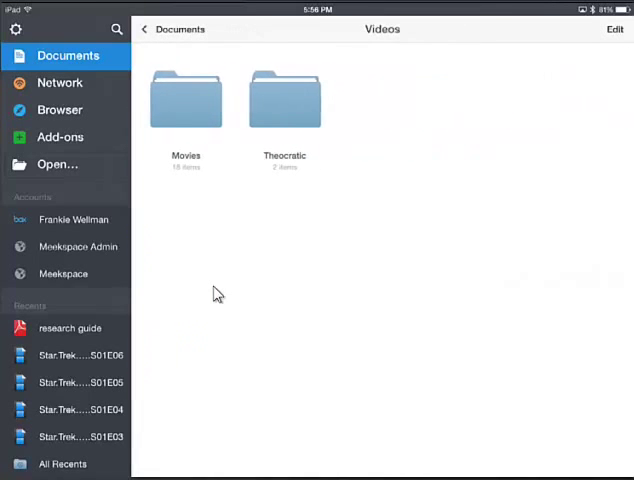
pyautogui.click(285, 100)
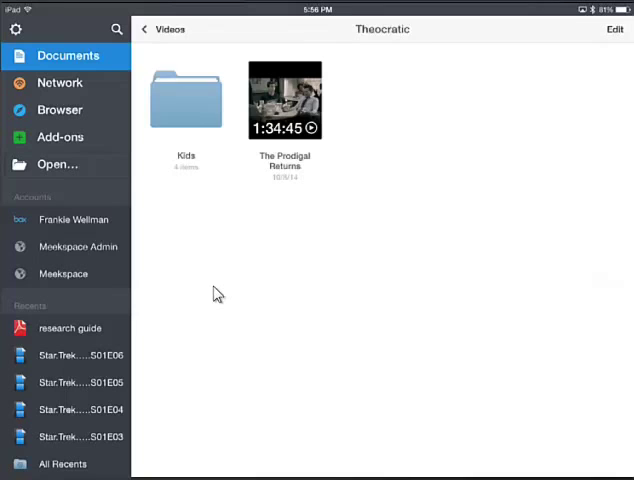
pyautogui.click(186, 100)
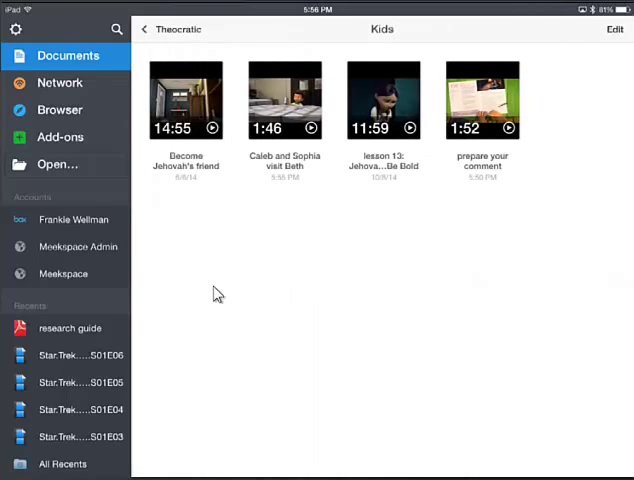